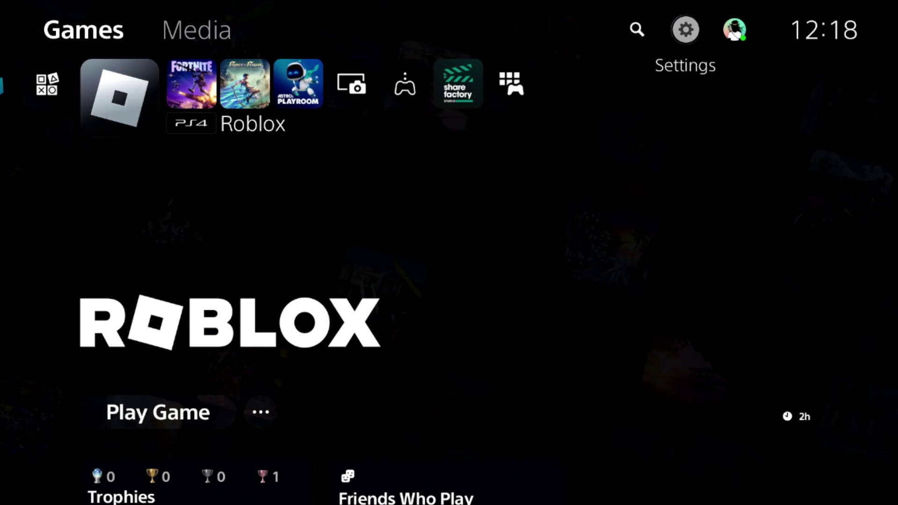
Review PS5 Console Restrictions under Family and Parental Controls with the passcode, changing nothing
key(Return)
key(Down)
key(Down)
key(Return)
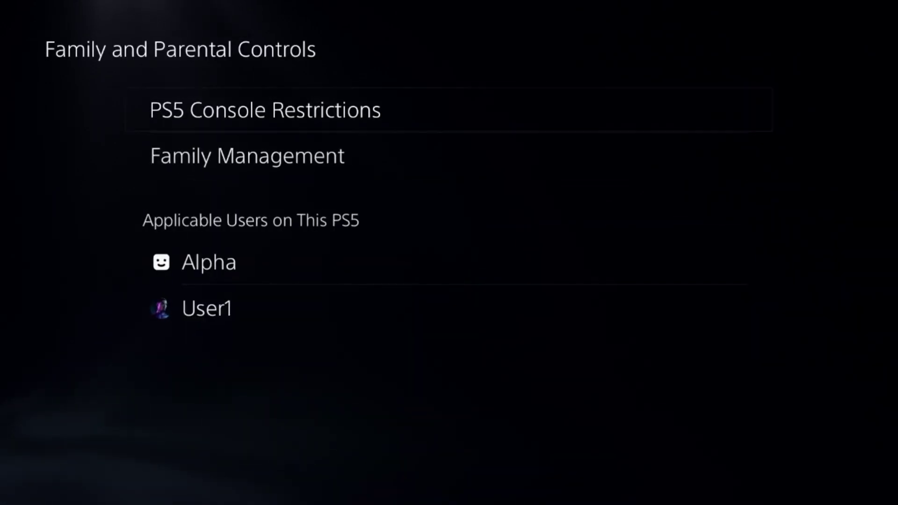
key(Return)
text(000)
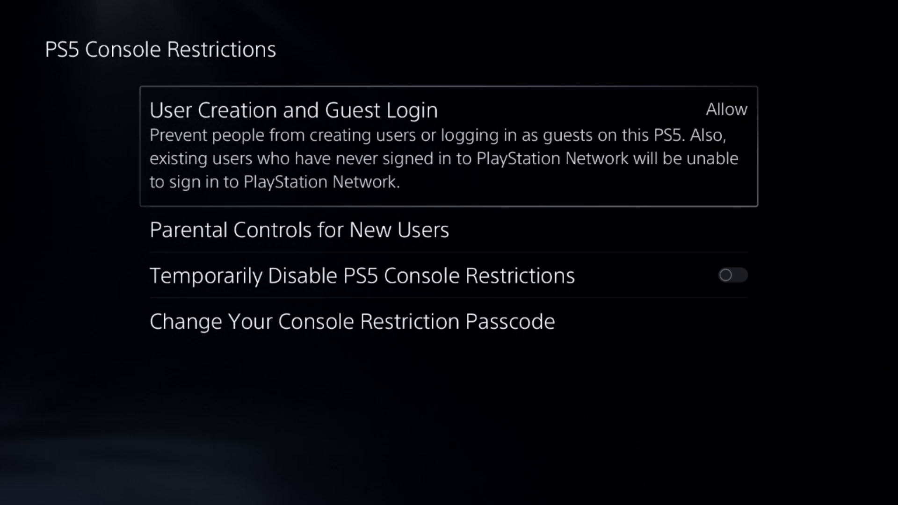
key(Down)
key(Down)
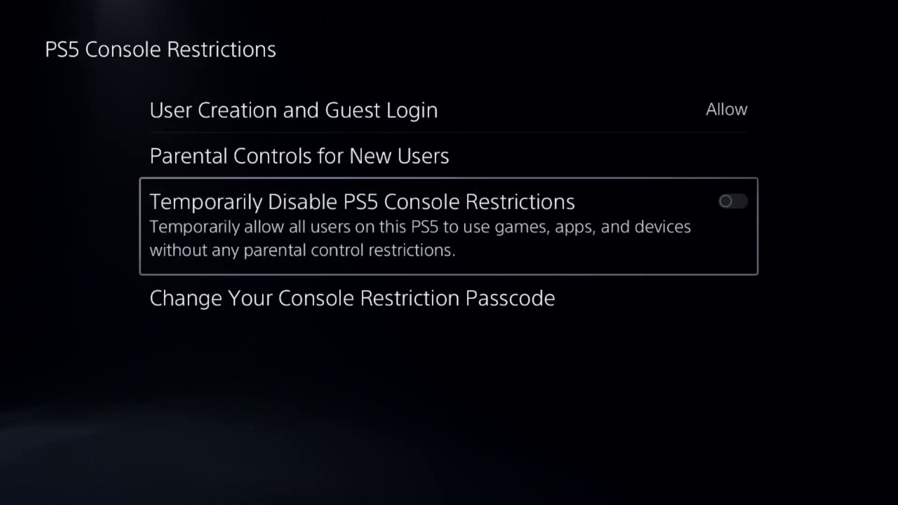
key(Escape)
key(Escape)
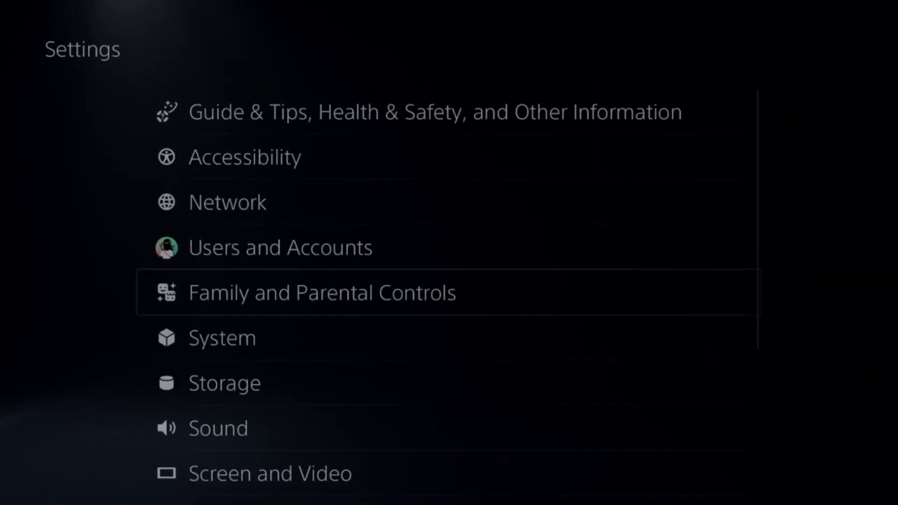
Check that PlayStation Network status shows all services running, then reach Network's Settings section
key(Up)
key(Up)
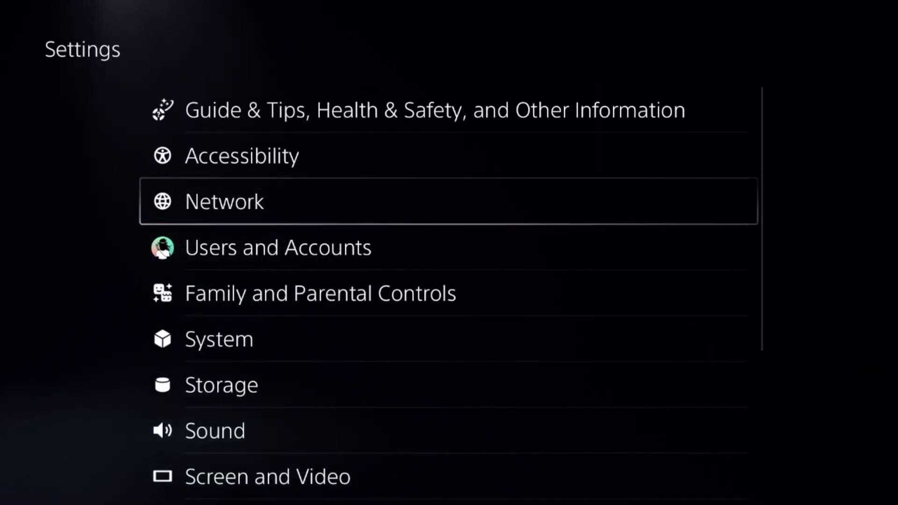
key(Return)
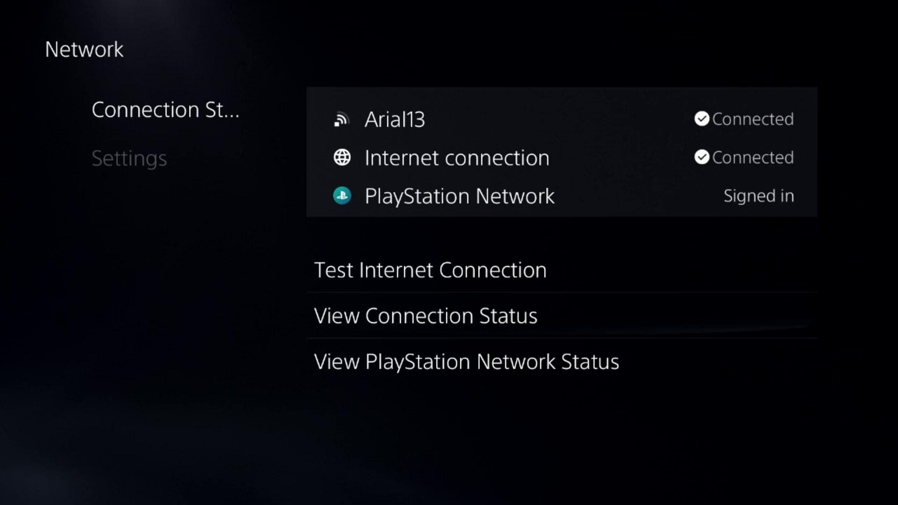
key(Return)
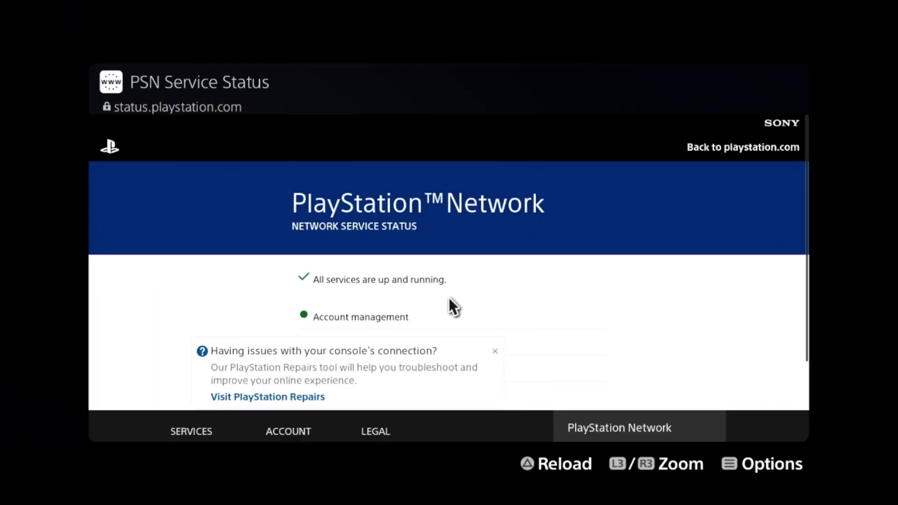
key(Escape)
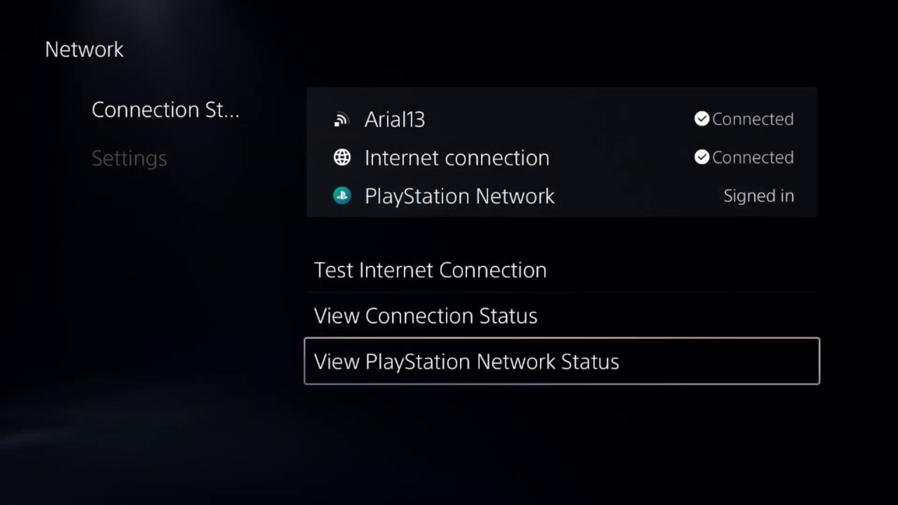
key(Left)
key(Down)
key(Right)
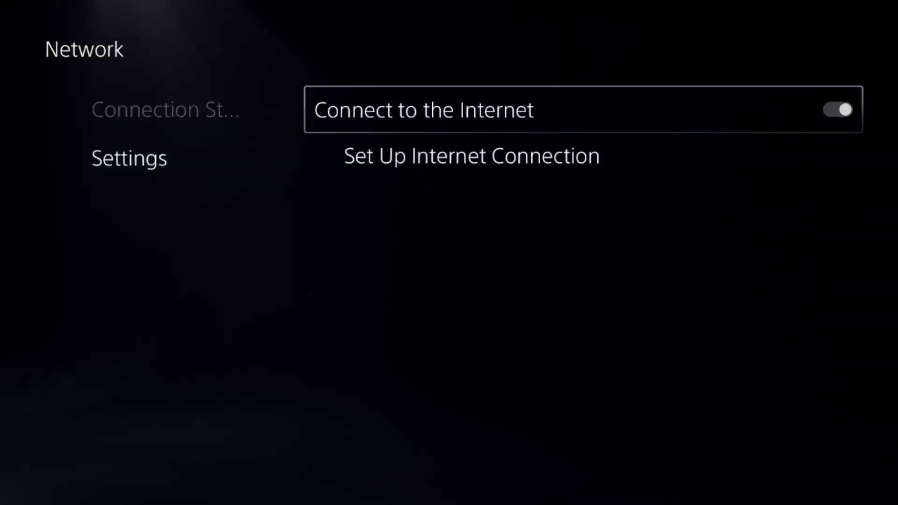
Check the Arial13 network's Wi-Fi frequency band, leaving it on Automatic
key(Return)
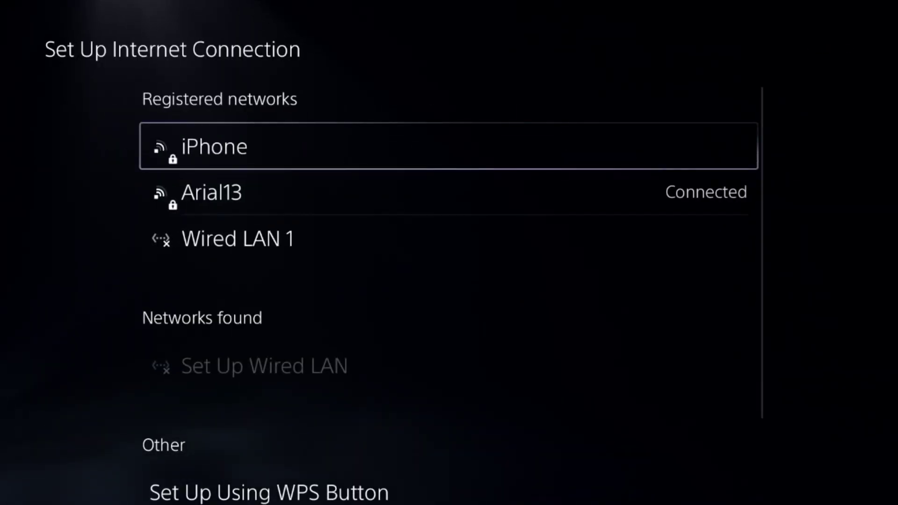
key(Down)
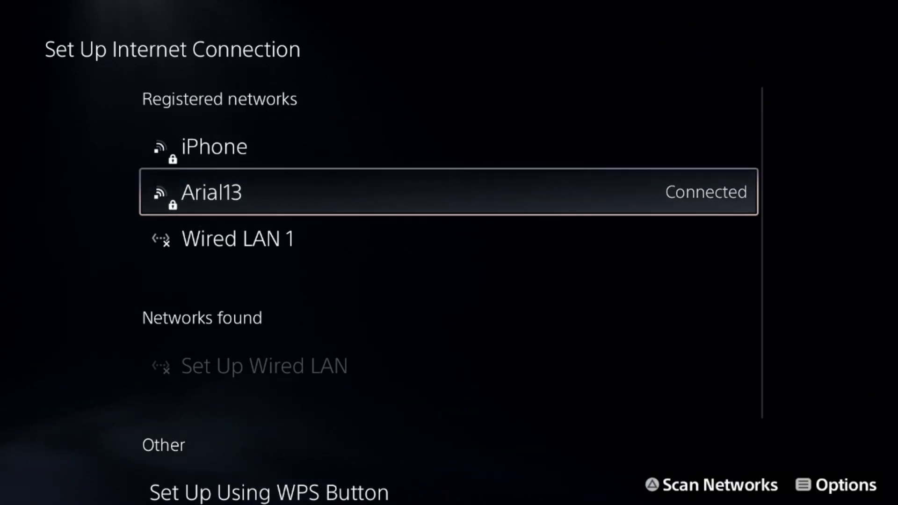
key(Menu)
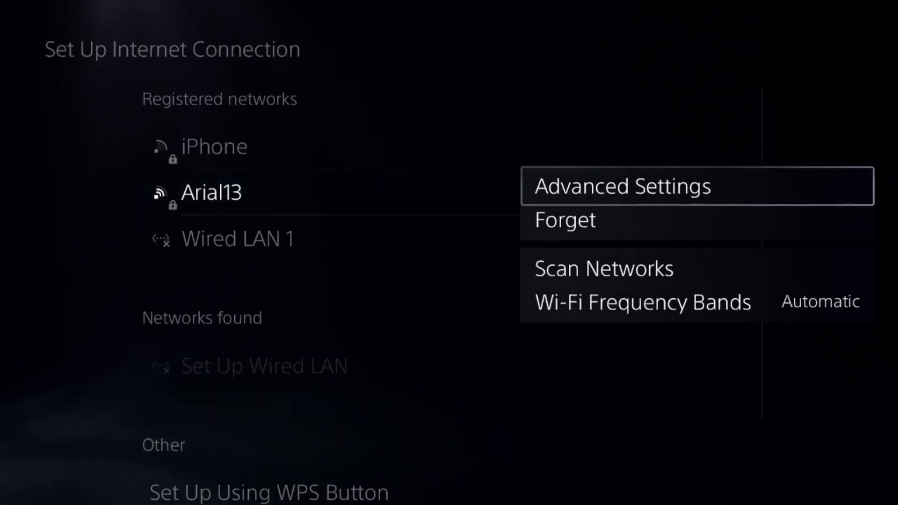
key(Down)
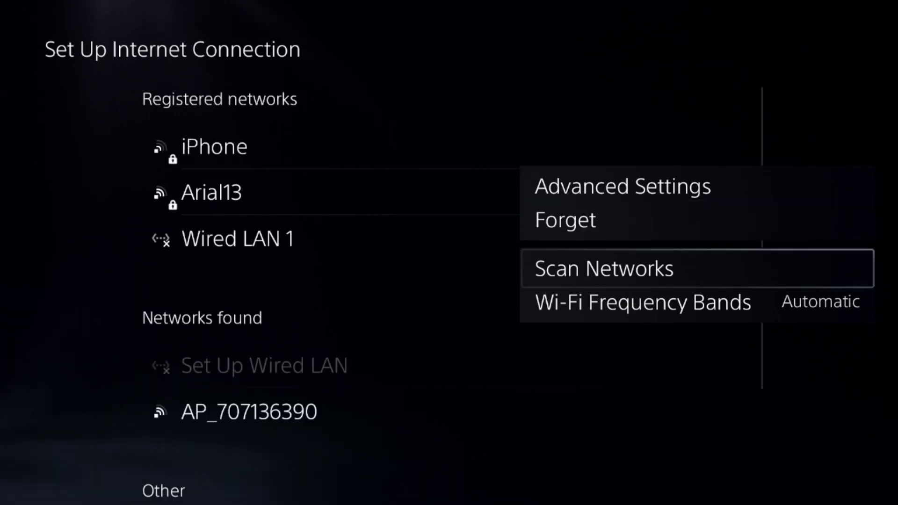
key(Down)
key(Return)
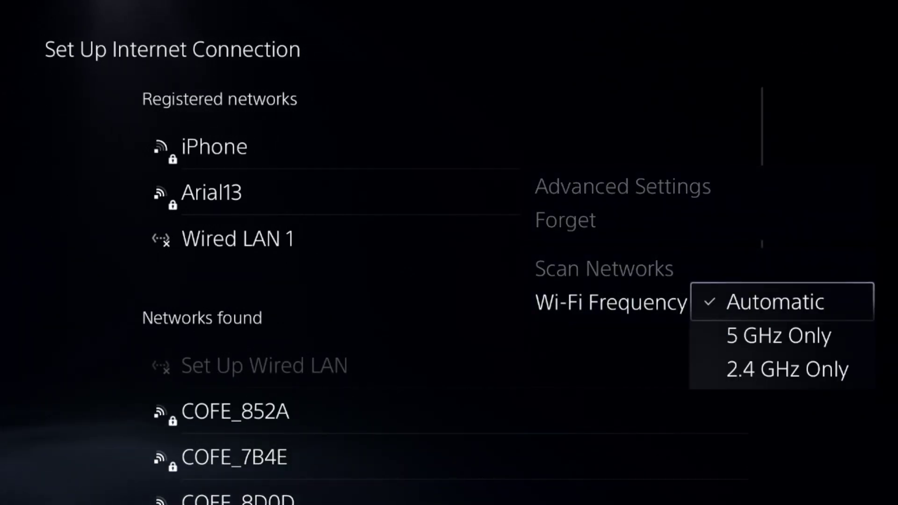
key(Return)
Open Arial13's Advanced Settings
key(Up)
key(Up)
key(Up)
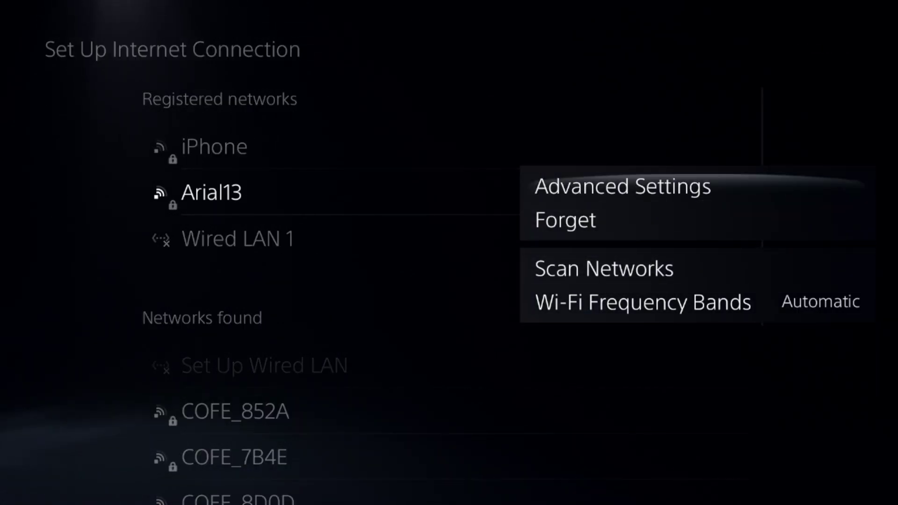
key(Return)
key(Down)
key(Down)
key(Down)
Keep DNS on Manual with primary 8.8.8.8 and secondary 8.8.4.4, and save
key(Return)
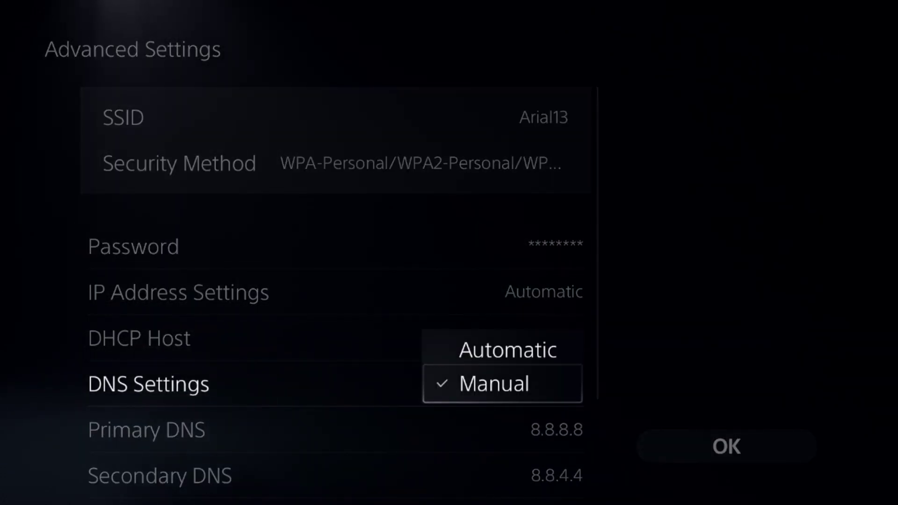
key(Return)
key(Down)
key(Down)
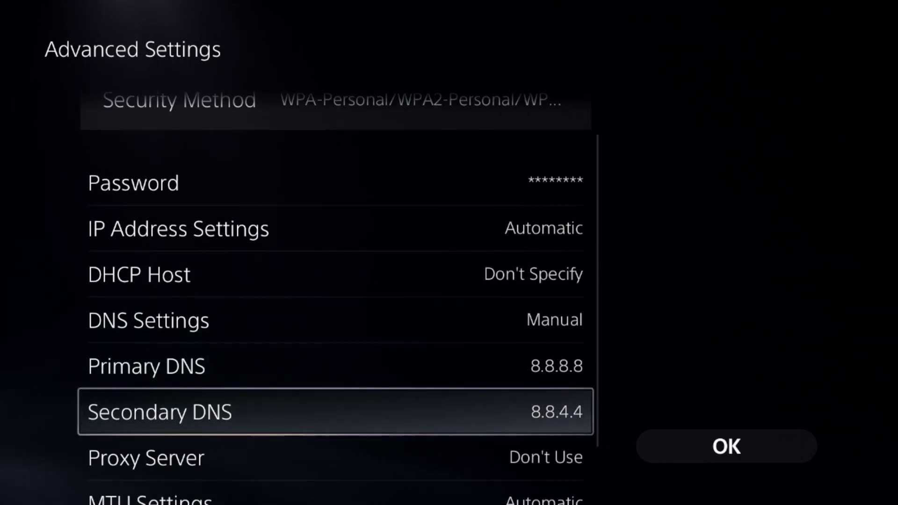
key(Up)
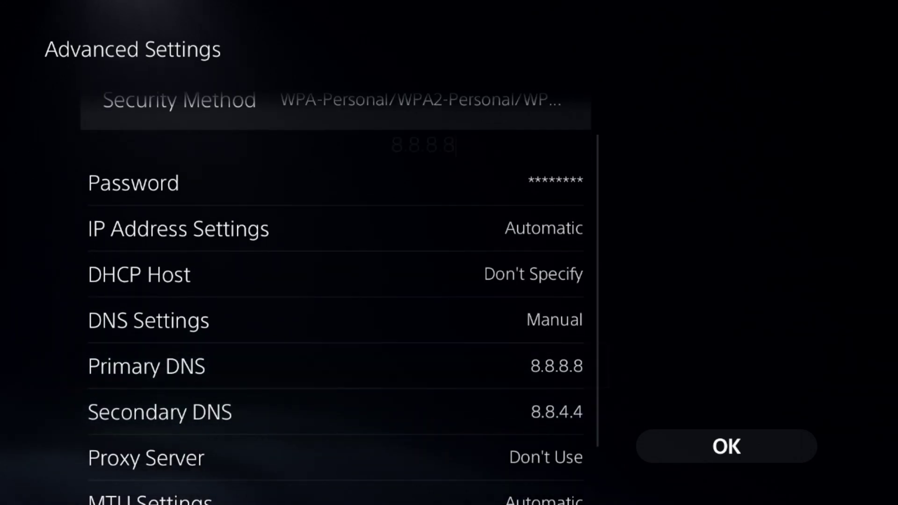
key(Return)
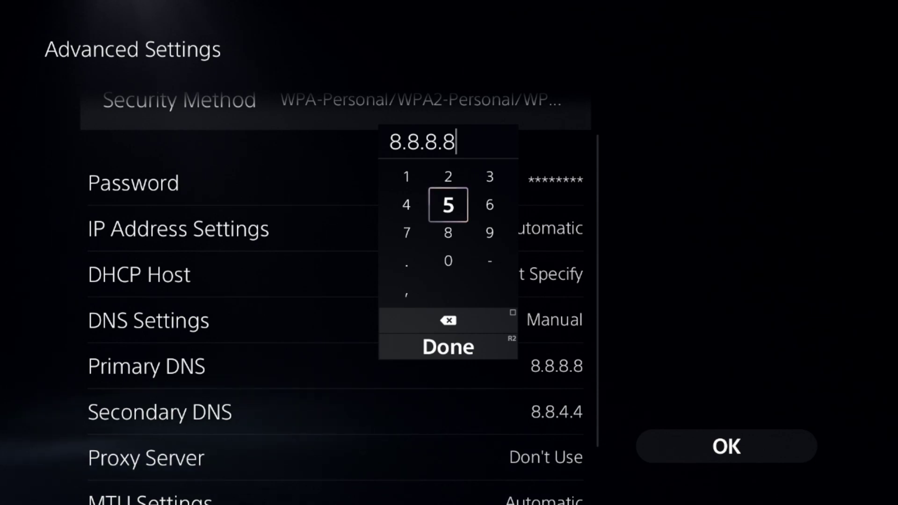
key(Escape)
key(Down)
key(Return)
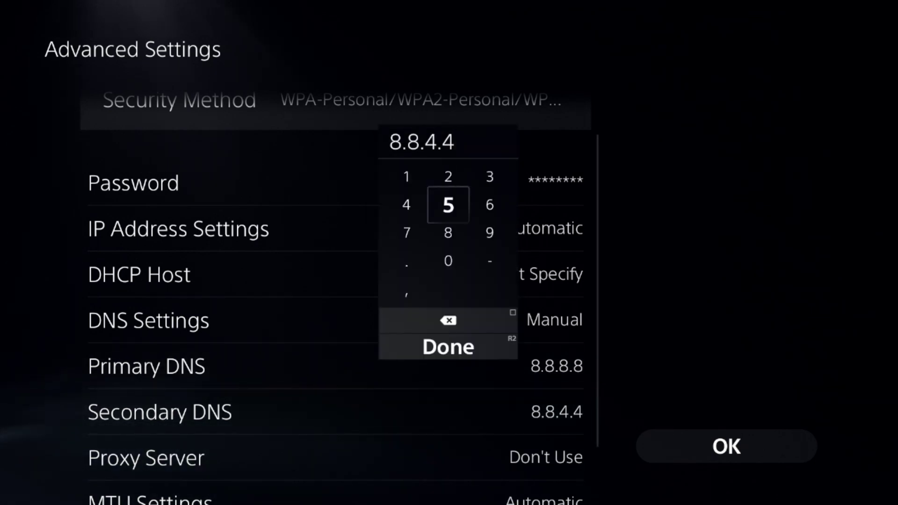
key(Escape)
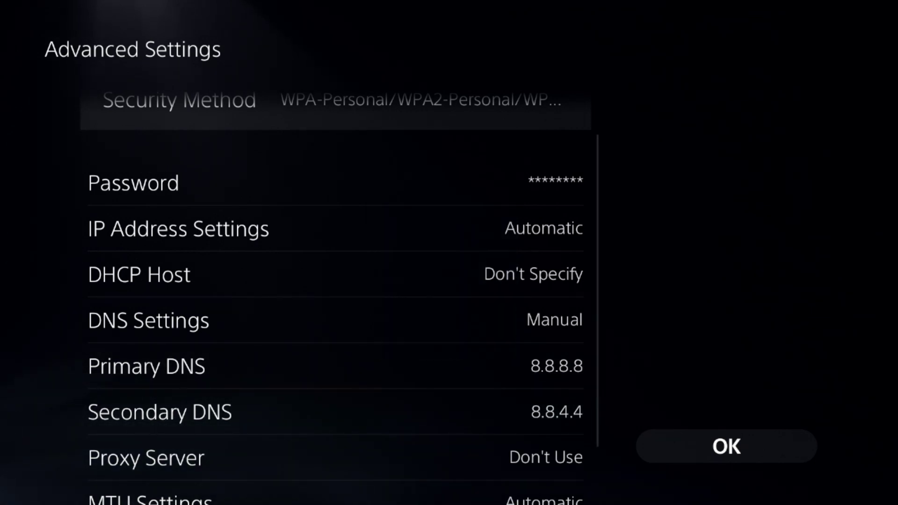
key(Right)
key(Return)
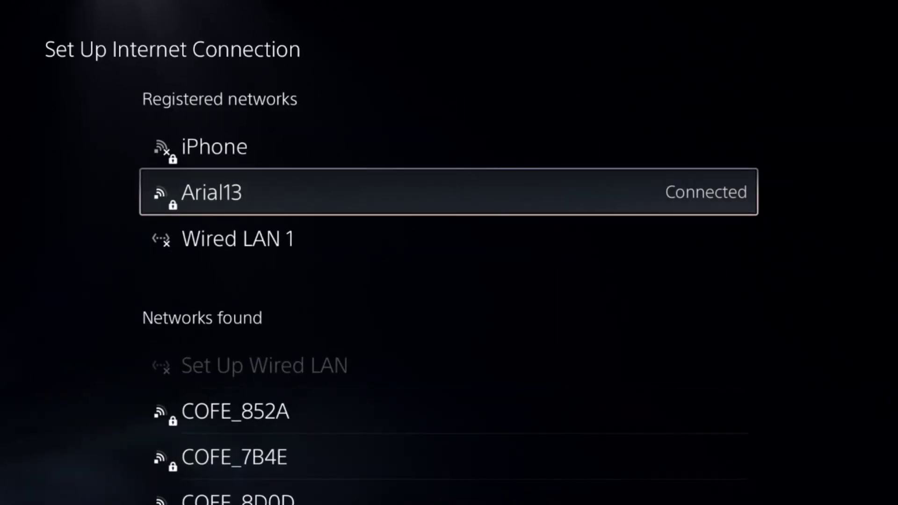
Restore licenses for Roblox, Fortnite and Prince of Persia: The Lost Crown via Users and Accounts
key(Escape)
key(Escape)
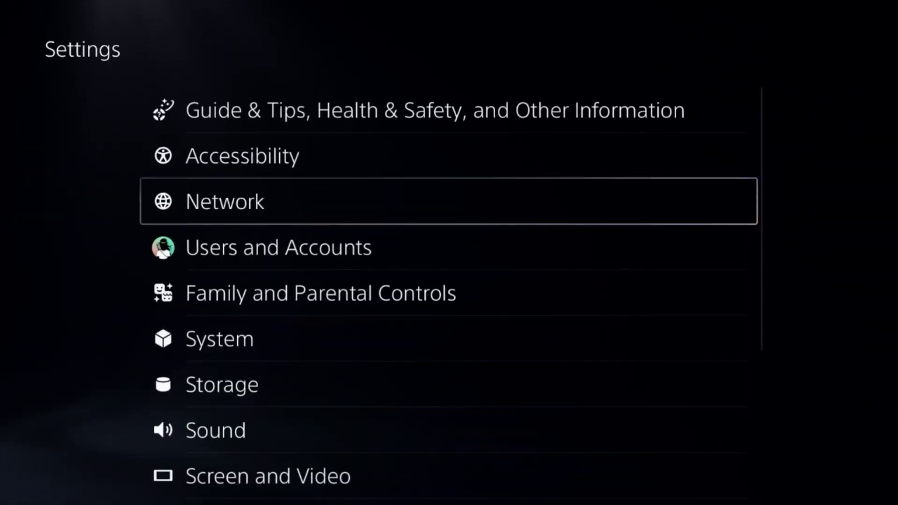
key(Return)
key(Down)
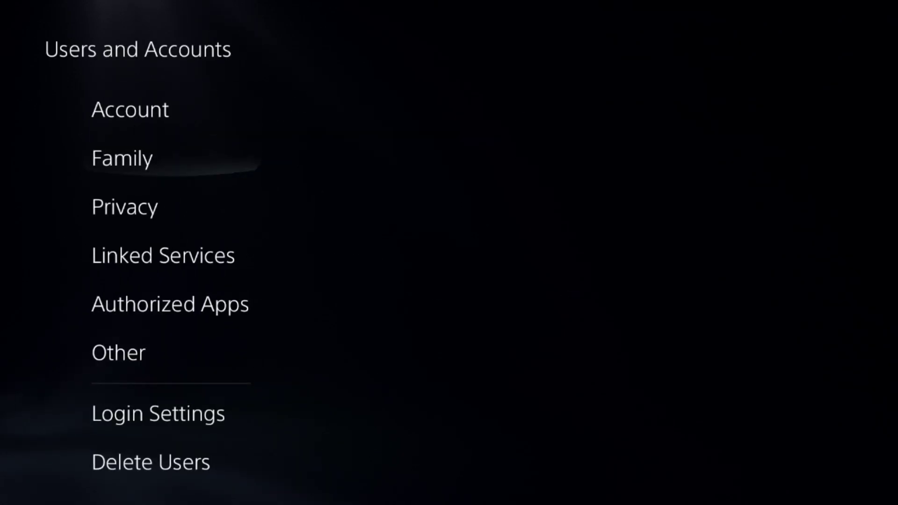
key(Down)
key(Down)
key(Down)
key(Down)
key(Return)
key(Down)
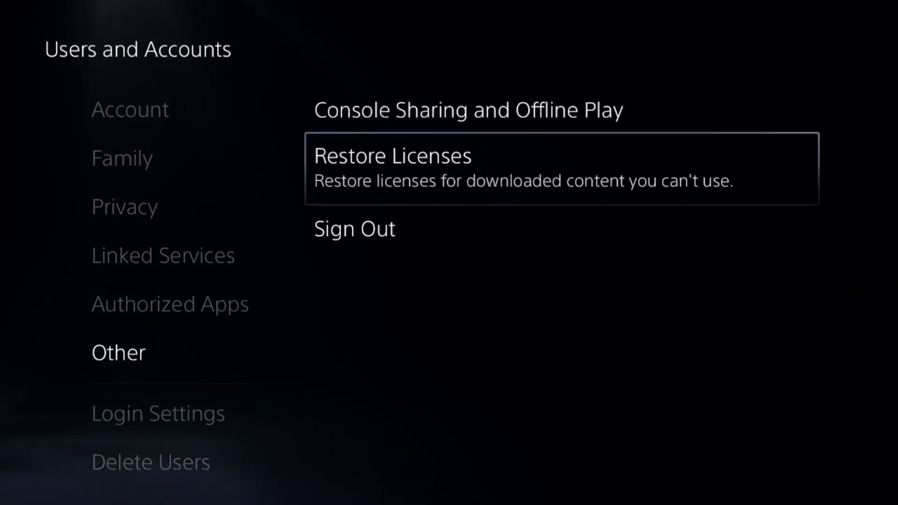
key(Return)
key(Return)
key(Down)
key(Return)
key(Down)
key(Return)
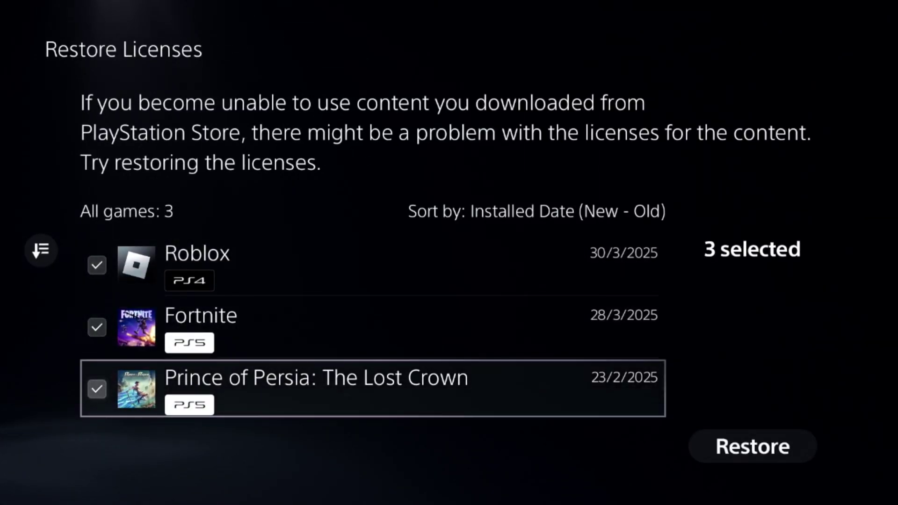
key(Right)
key(Return)
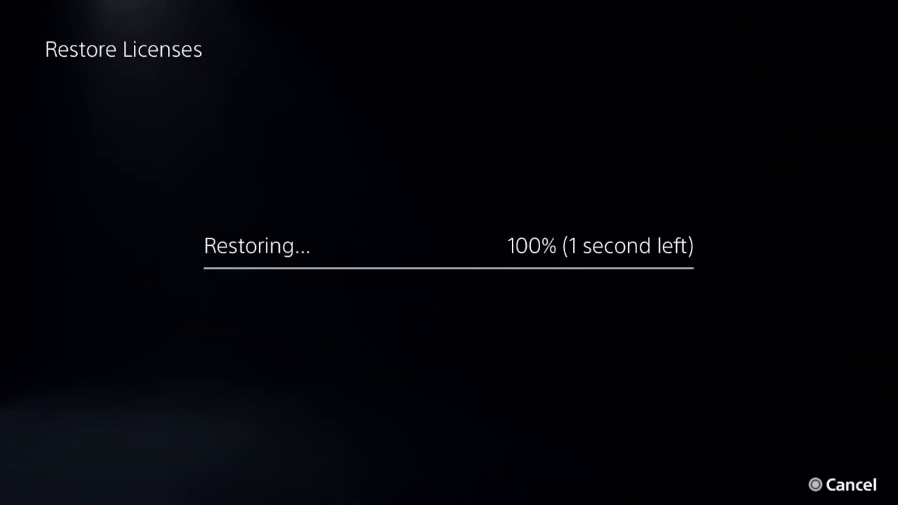
key(Return)
Bring up the power menu and choose Restart PS5
key(super)
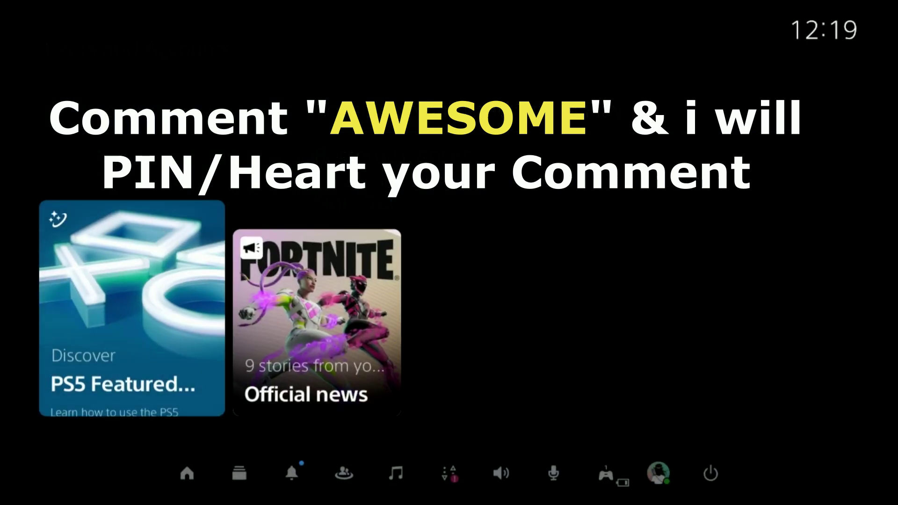
key(Return)
key(Down)
key(Down)
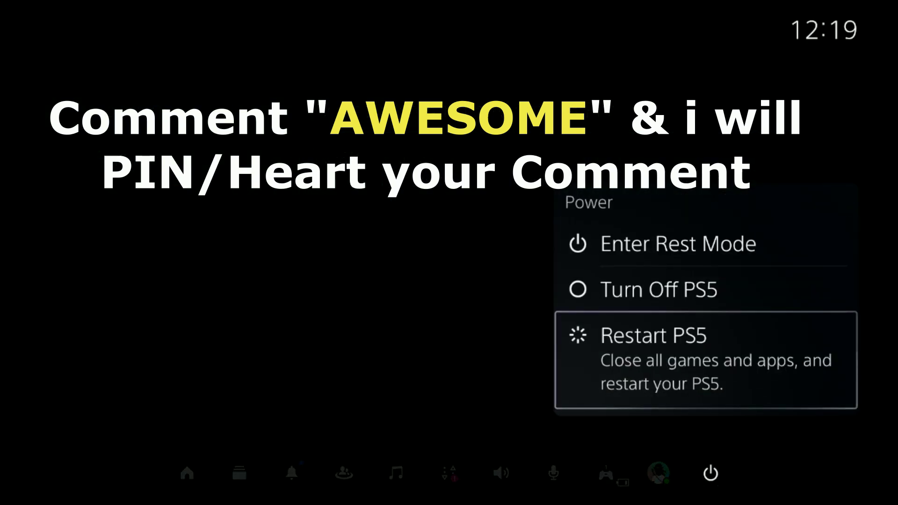